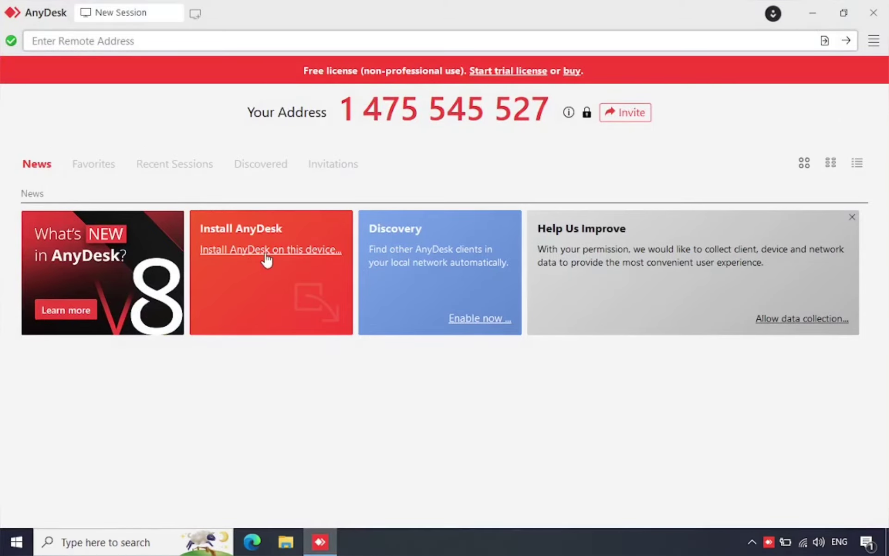
Install AnyDesk on this device with default options, then close the Welcome tab.
left_click(281, 251)
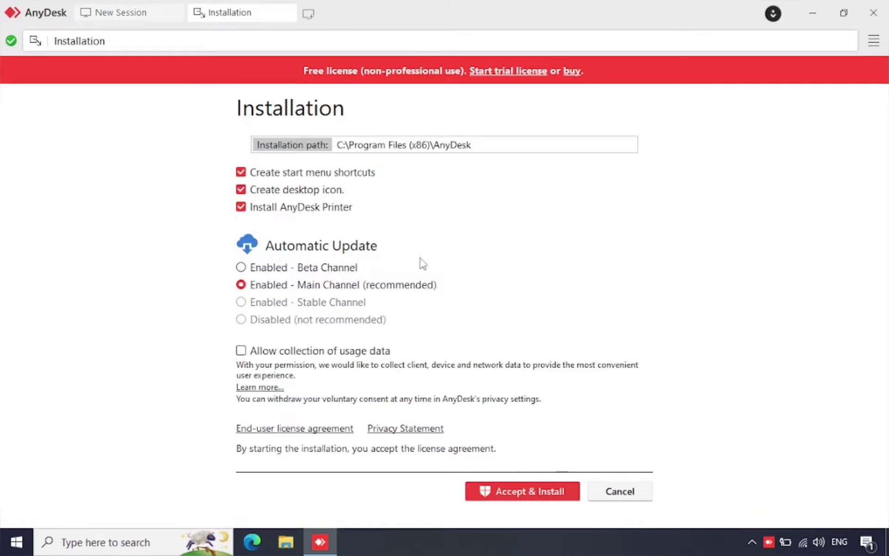
left_click(500, 494)
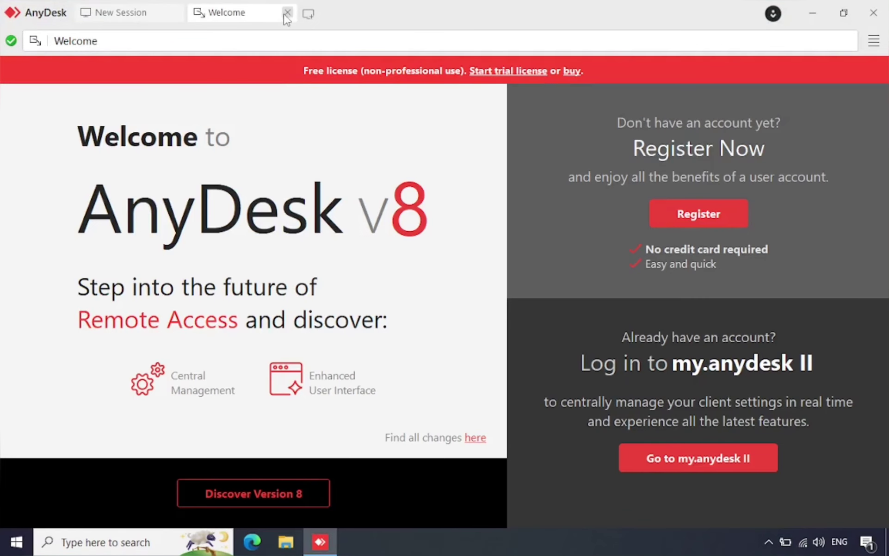
left_click(288, 13)
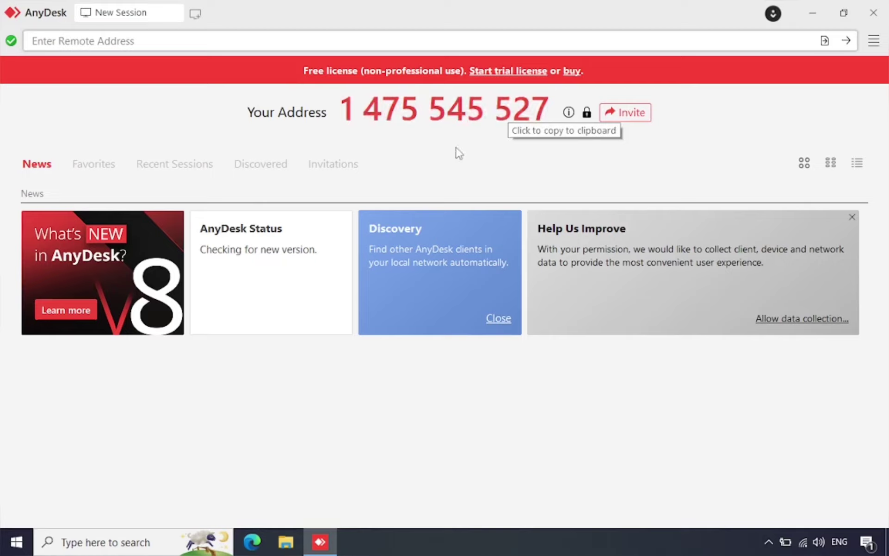
Open AnyDesk Settings from the main menu and scroll through the General page.
left_click(873, 42)
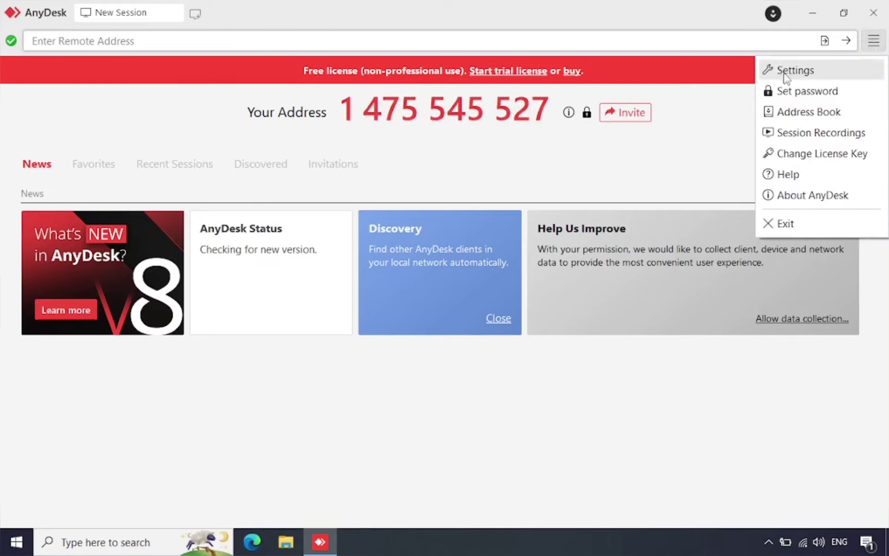
left_click(798, 70)
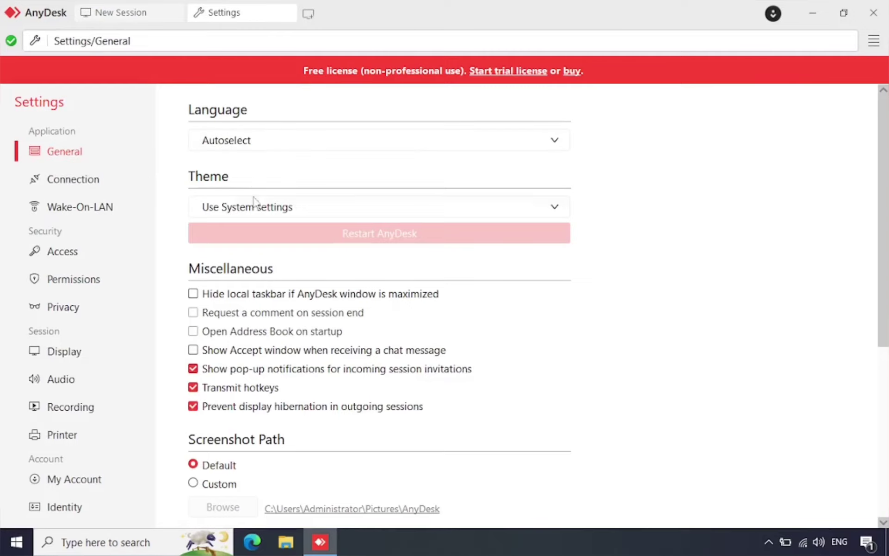
scroll(261, 273, "down", 5)
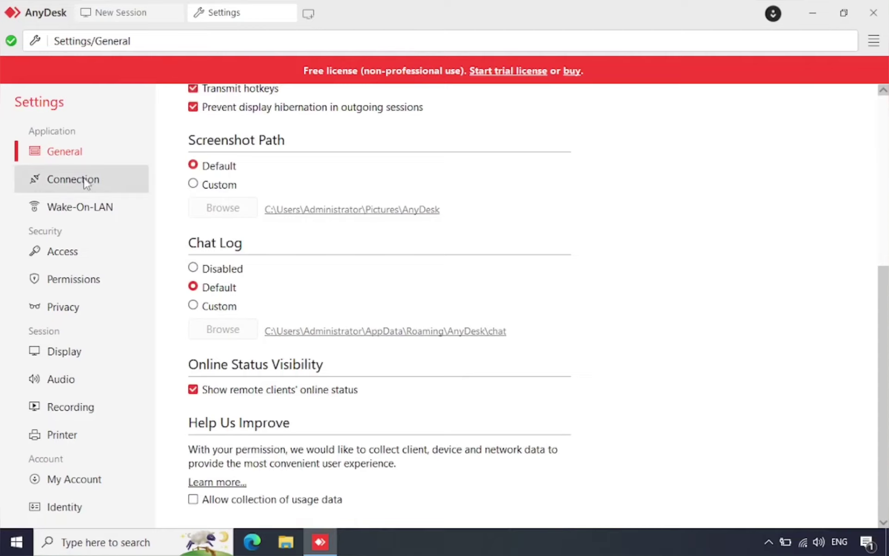
Review the Connection and Wake-On-LAN pages, ending on the Access settings.
left_click(60, 180)
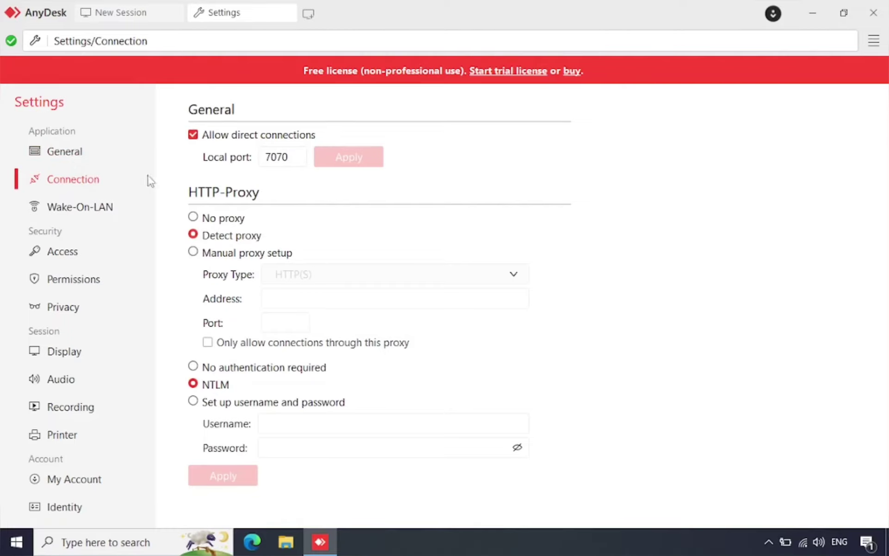
left_click(85, 209)
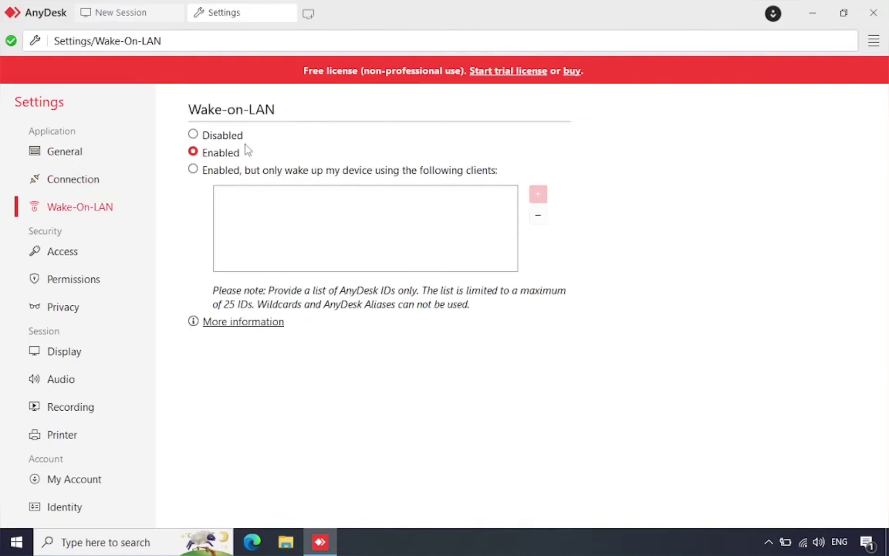
left_click(74, 256)
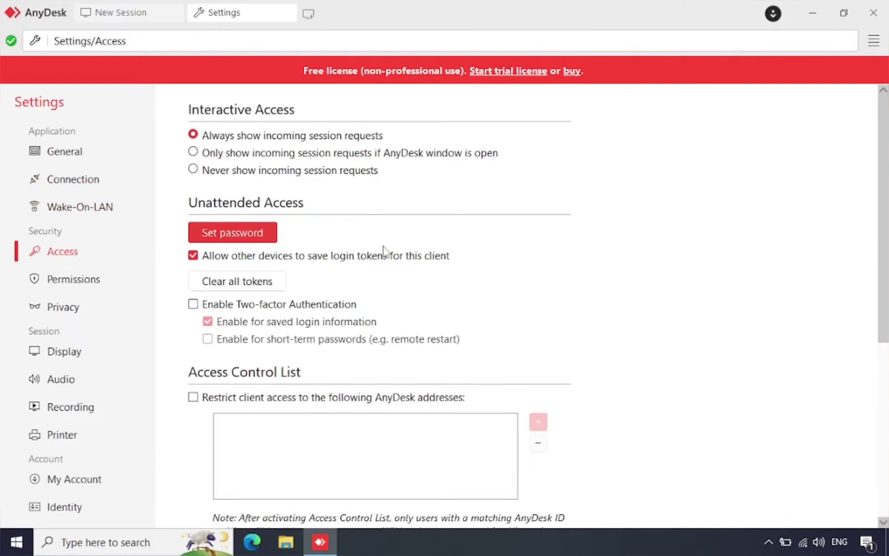
scroll(384, 251, "down", 5)
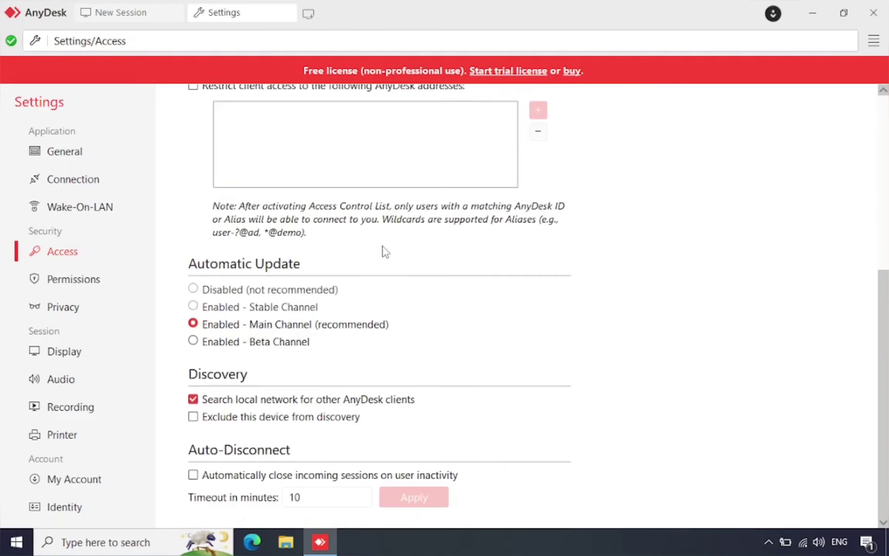
scroll(384, 252, "up", 5)
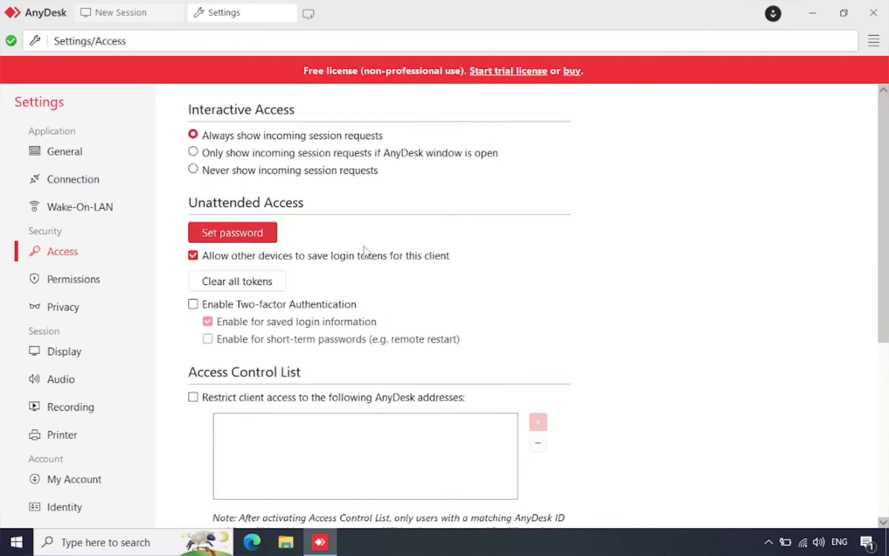
Enter and confirm an unattended-access password, keep the Unattended Access profile, and apply.
left_click(245, 236)
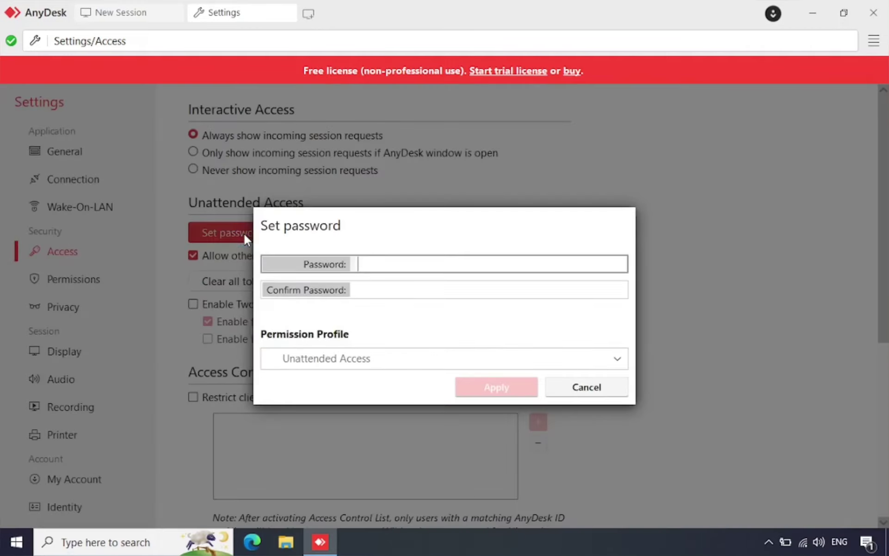
left_click(376, 266)
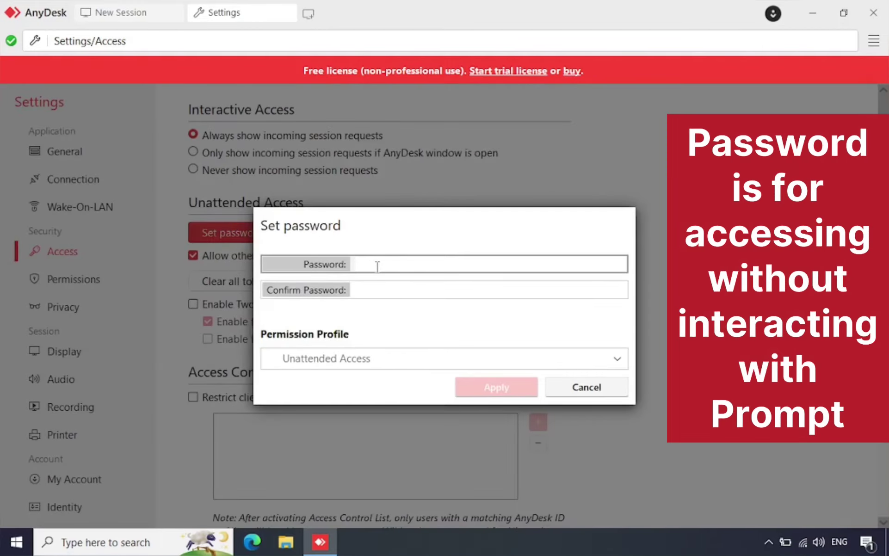
type("1234")
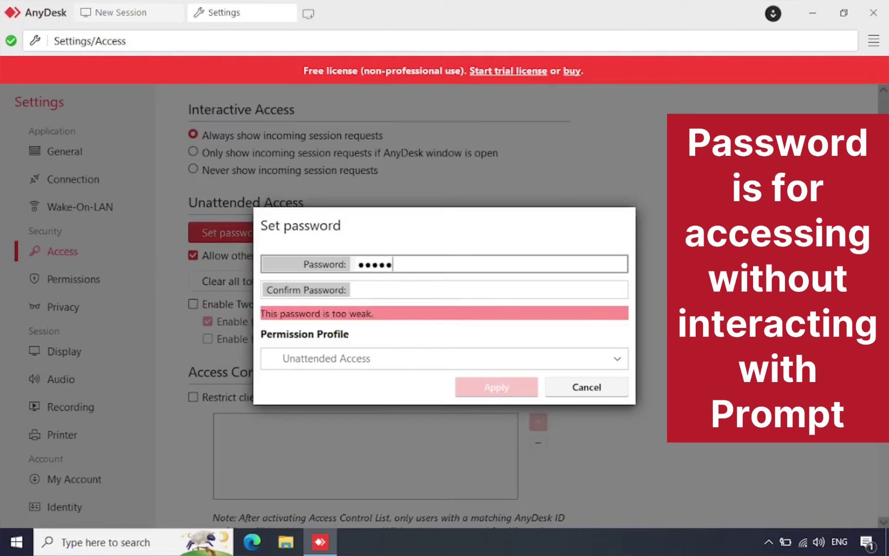
type("5678")
key("Tab")
type("123")
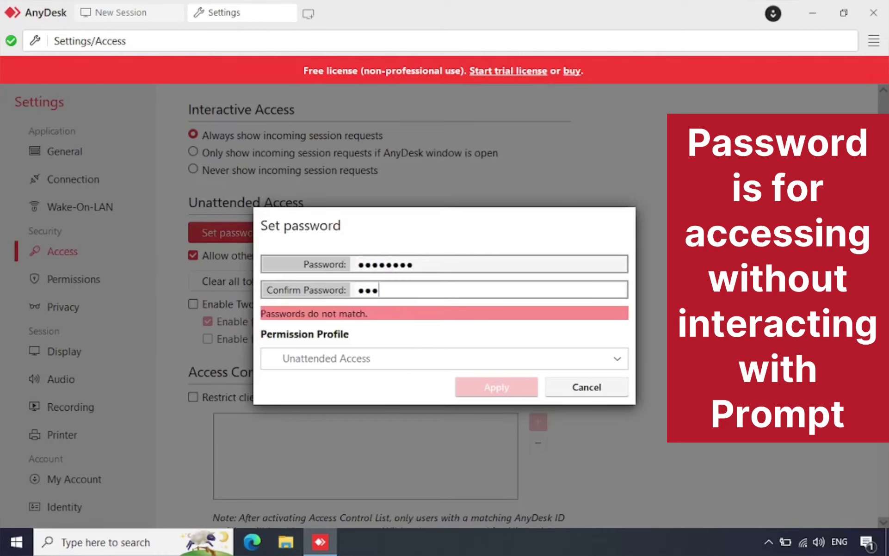
type("45678")
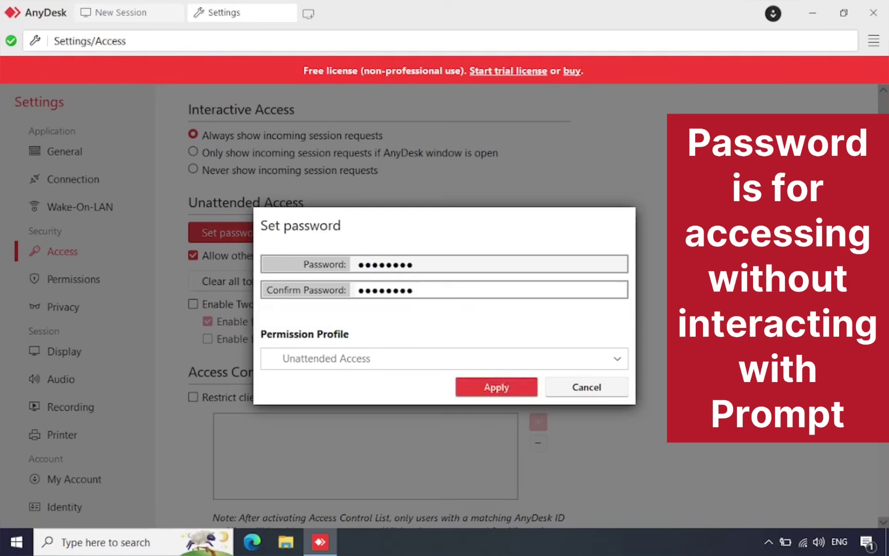
left_click(345, 360)
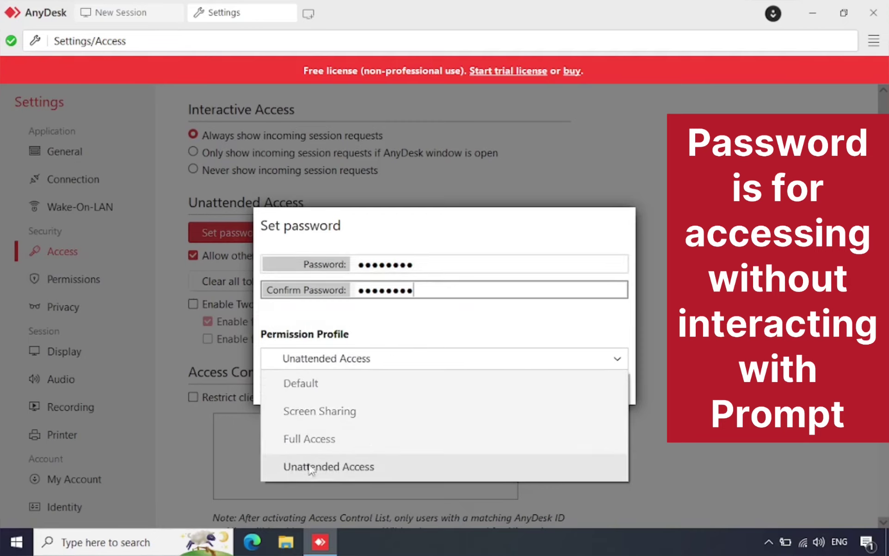
left_click(324, 465)
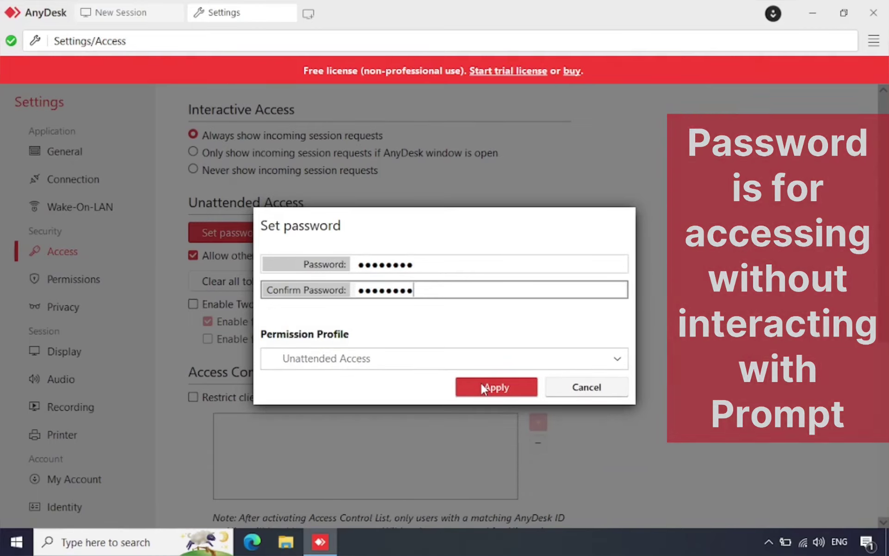
left_click(484, 387)
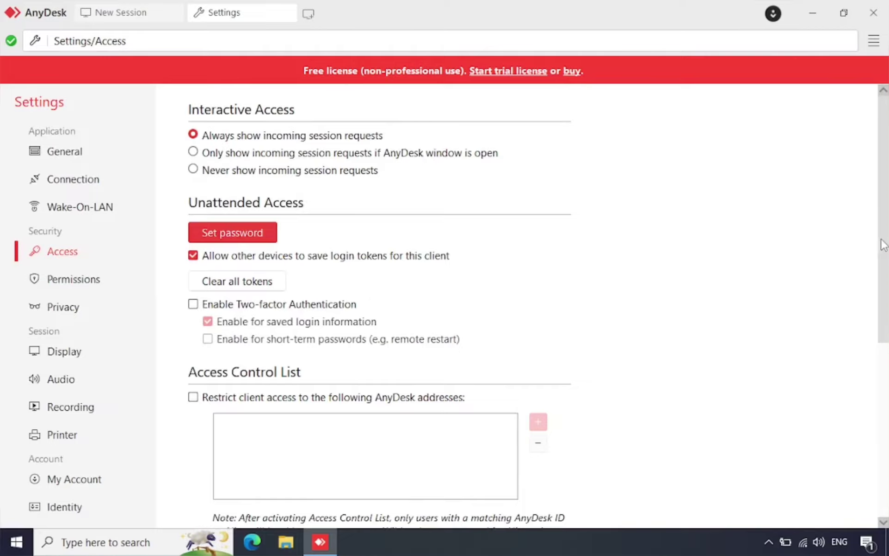
Open the Permissions settings and show the Unattended Access profile's permissions.
left_click_drag(884, 245, 879, 463)
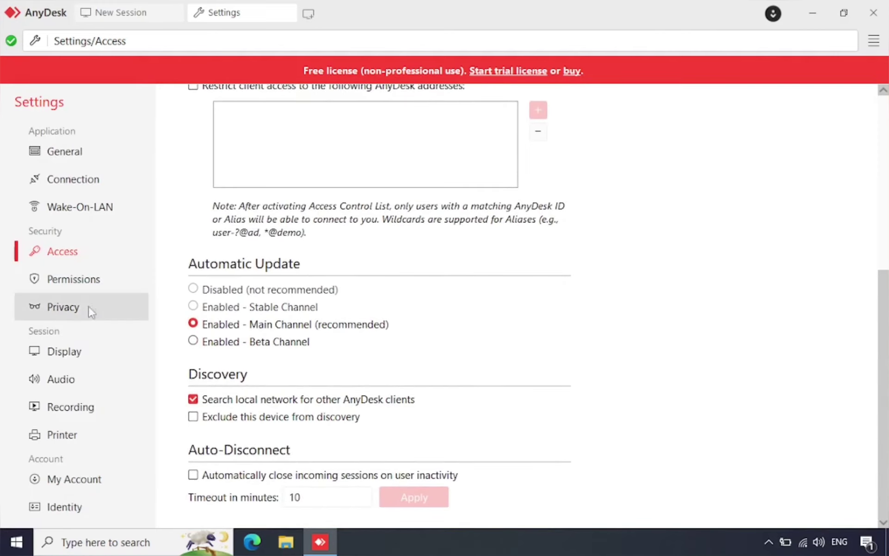
left_click(59, 283)
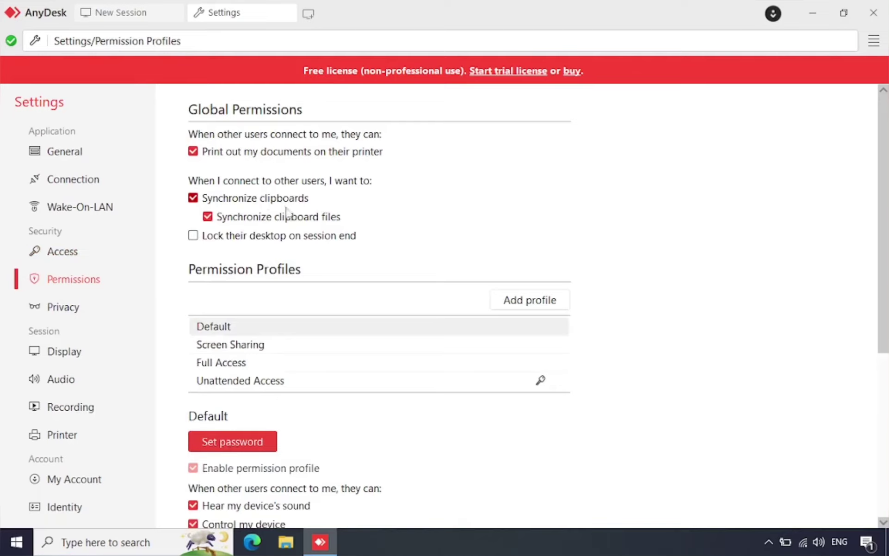
left_click(245, 387)
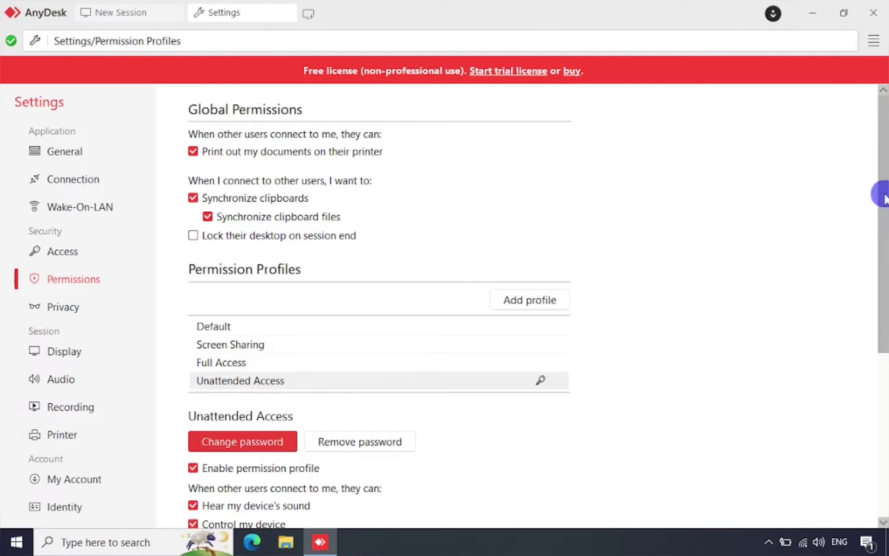
left_click_drag(882, 193, 884, 320)
Compare the Default, Screen Sharing and Full Access profiles, then return to Unattended Access.
left_click(215, 119)
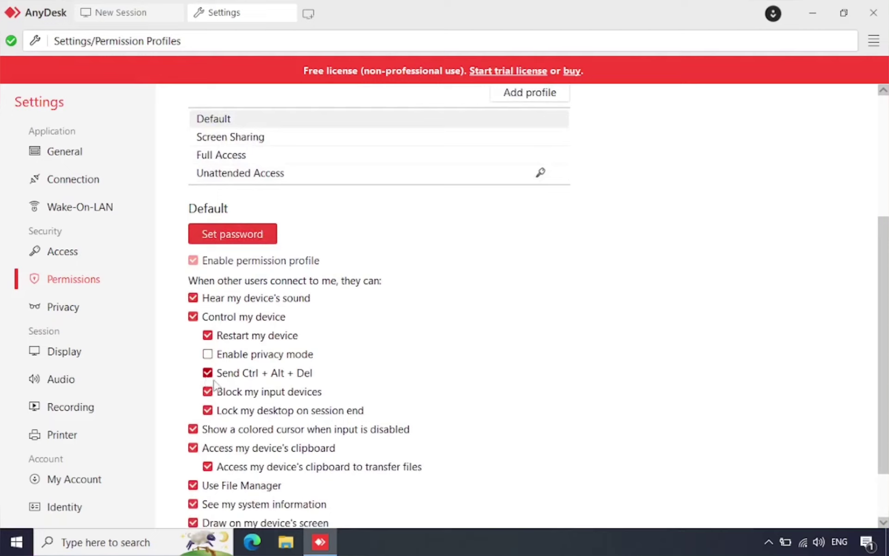
left_click(254, 137)
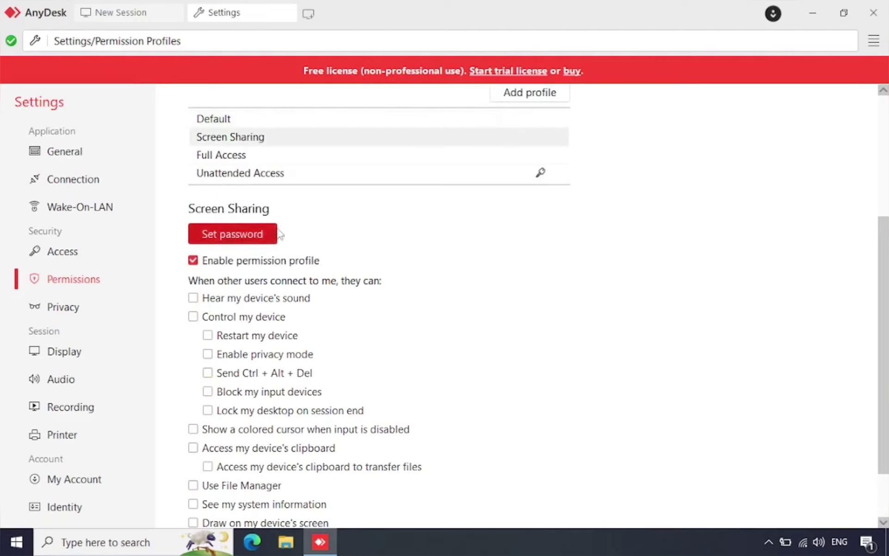
left_click(243, 157)
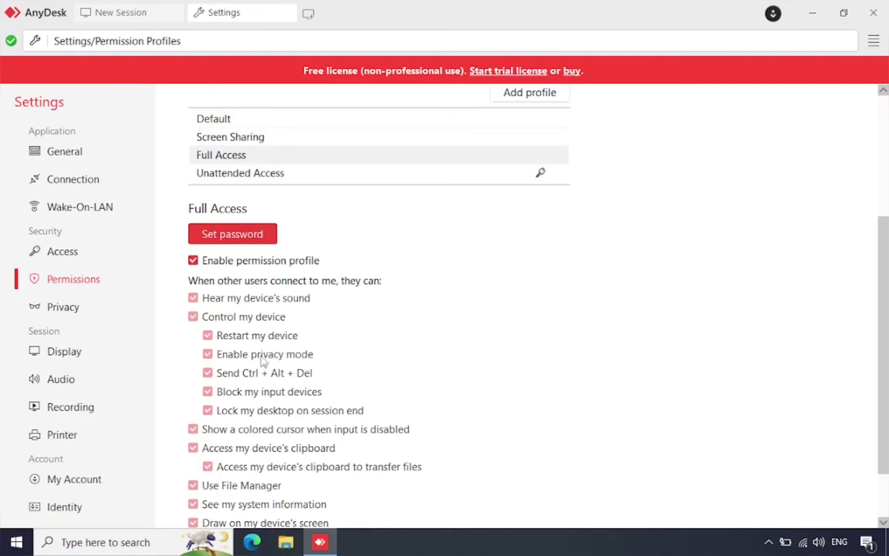
left_click(278, 176)
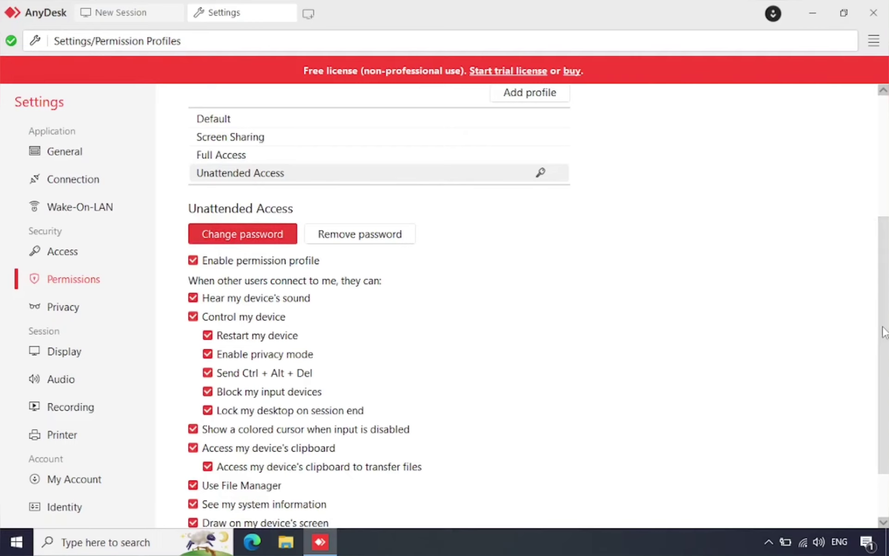
left_click_drag(882, 332, 885, 386)
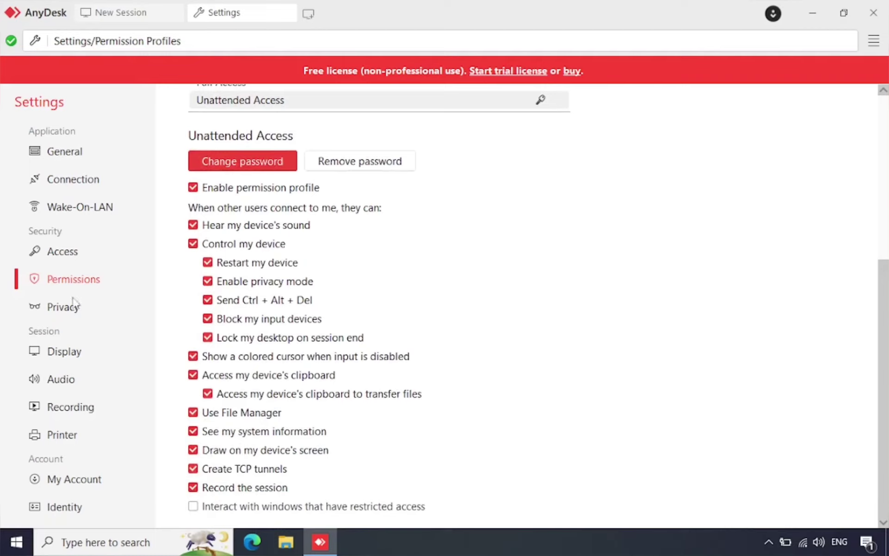
Step through the Privacy, Display, Audio and Recording pages, scrolling down the Display options.
left_click(61, 311)
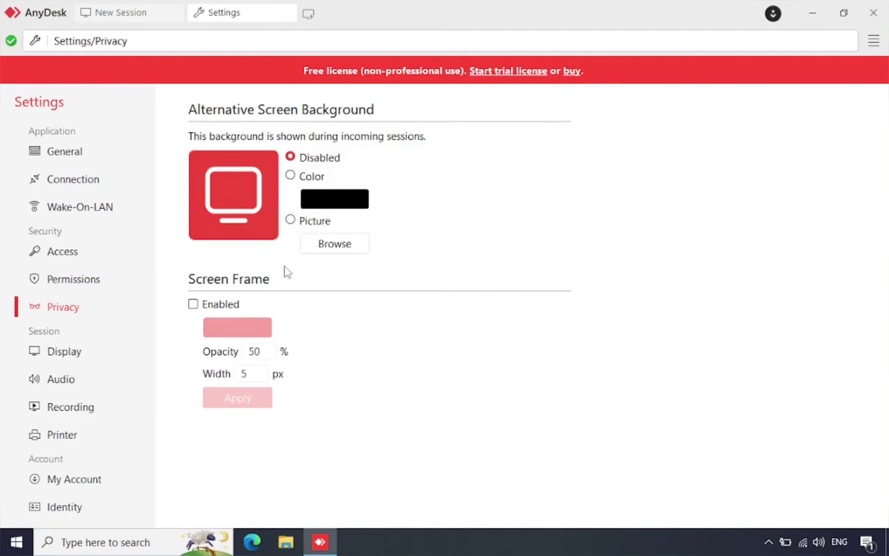
left_click(81, 357)
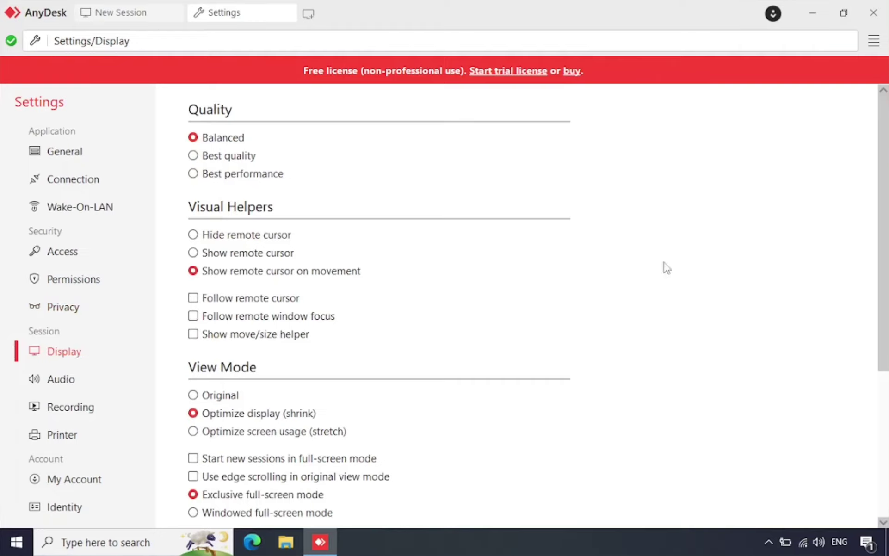
left_click(884, 204)
left_click(885, 204)
left_click_drag(884, 204, 883, 366)
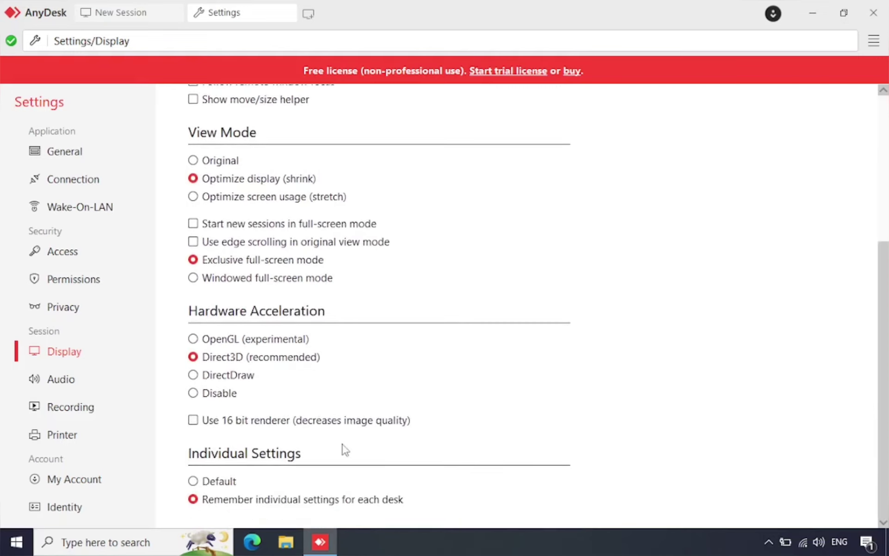
left_click(88, 377)
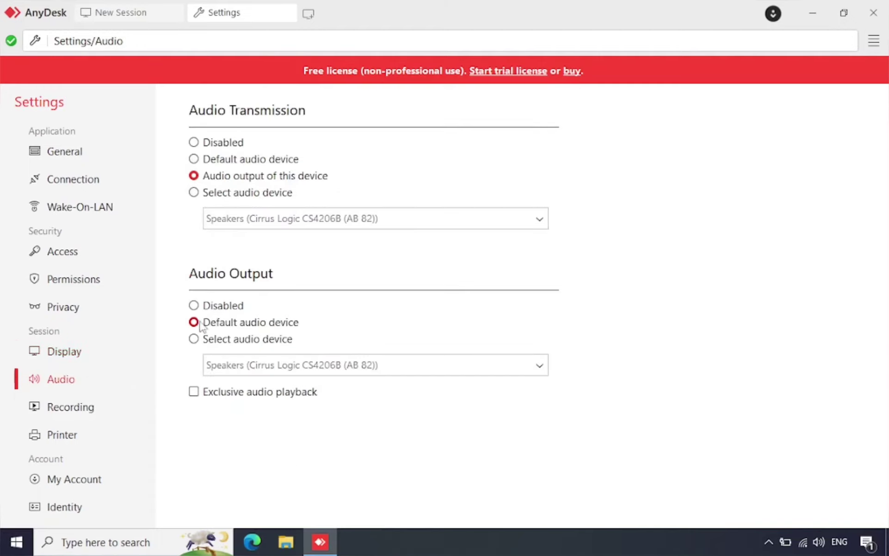
left_click(91, 409)
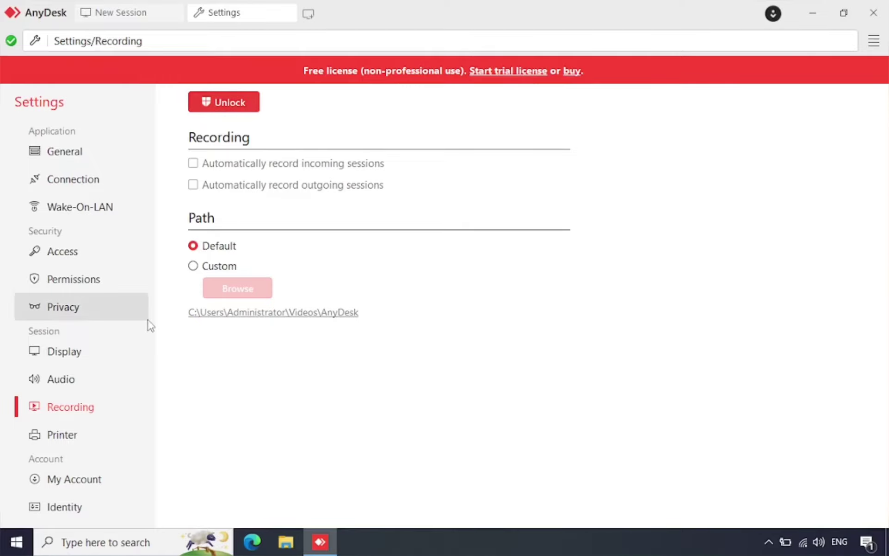
Browse the Printer, My Account and Identity pages, then About AnyDesk showing version 8.0.8.
left_click(65, 435)
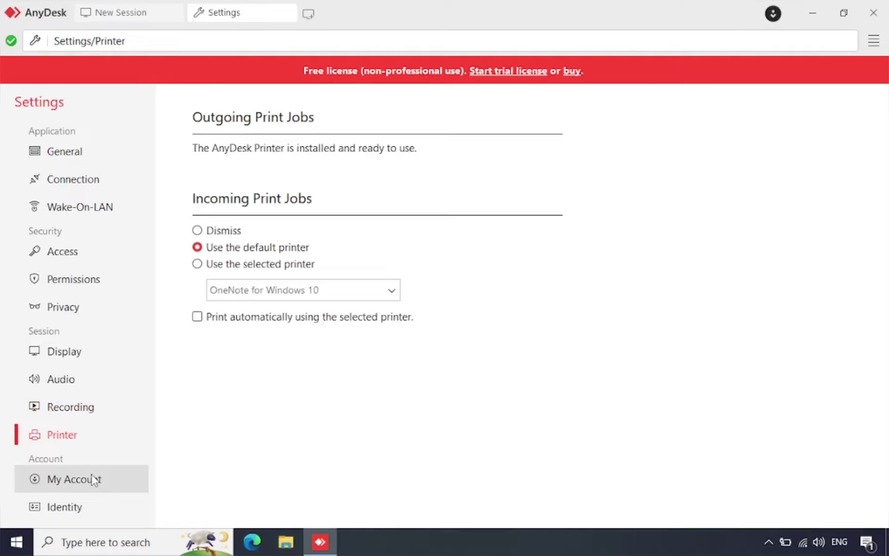
scroll(91, 473, "down", 2)
left_click(67, 424)
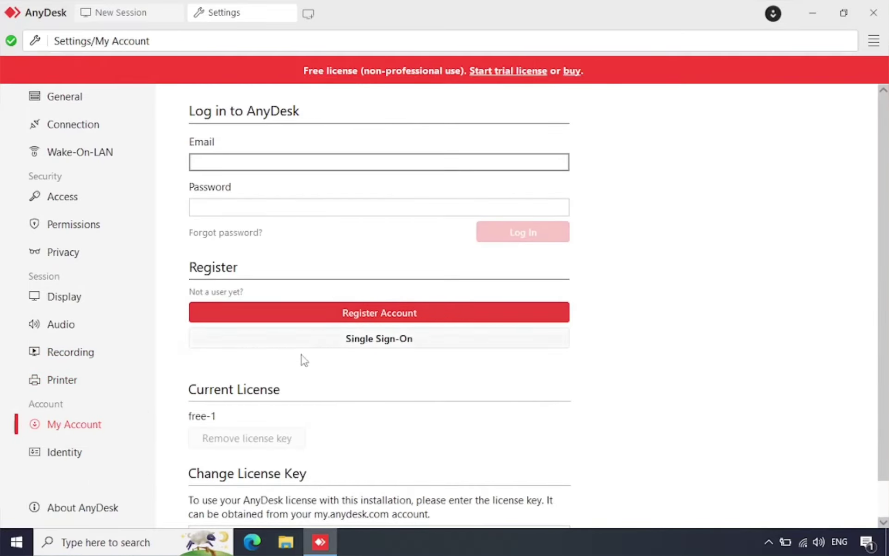
scroll(302, 365, "down", 1)
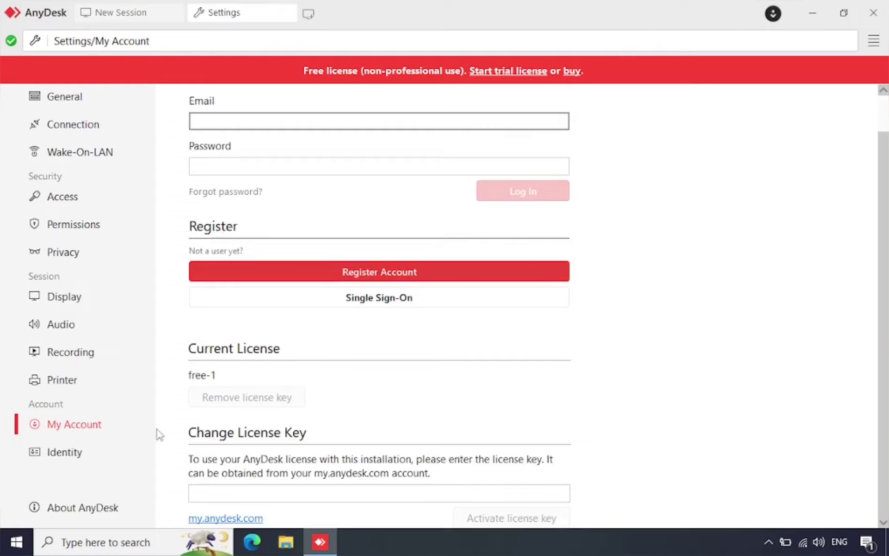
left_click(90, 456)
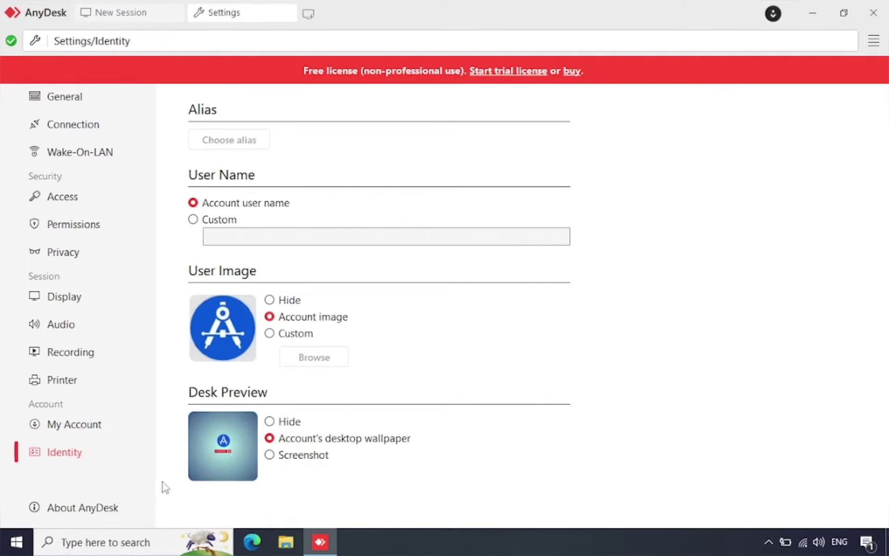
left_click(88, 506)
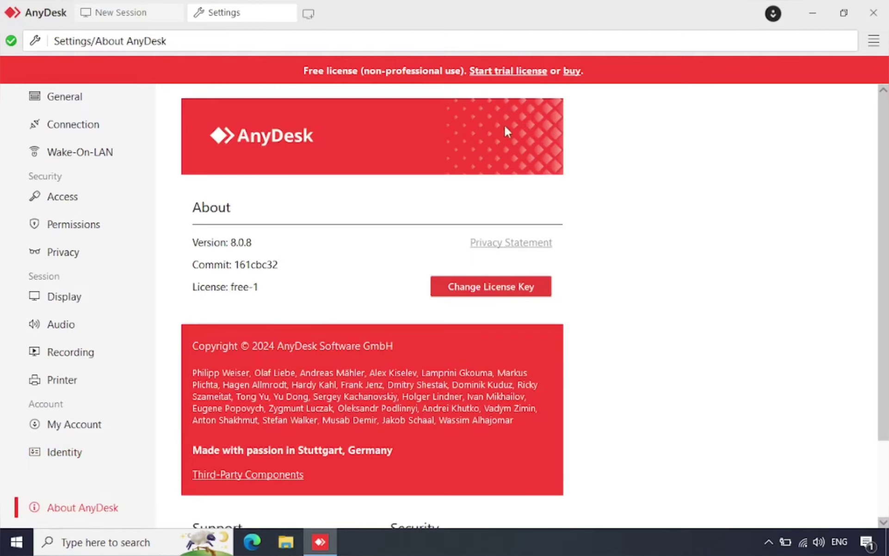
scroll(117, 220, "up", 2)
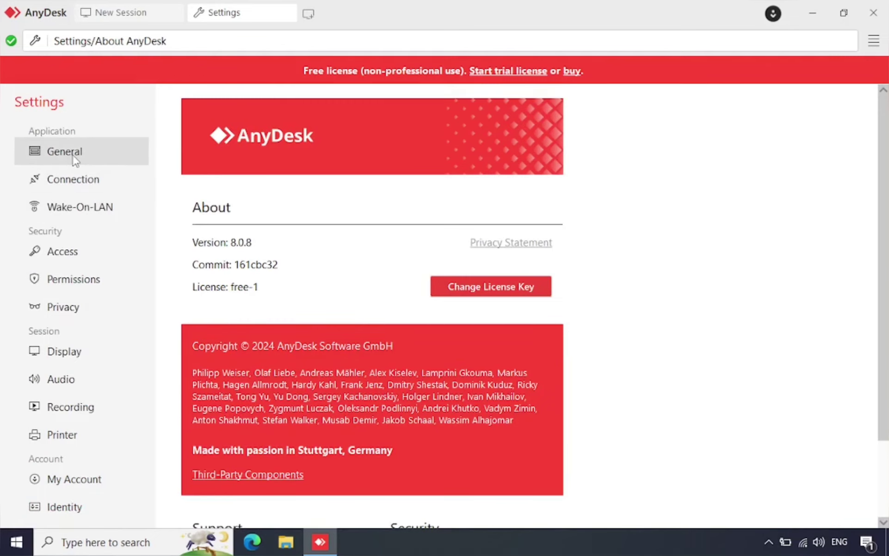
Return to the New Session page, then connect the iPhone to this PC's suggested desk address.
left_click(135, 14)
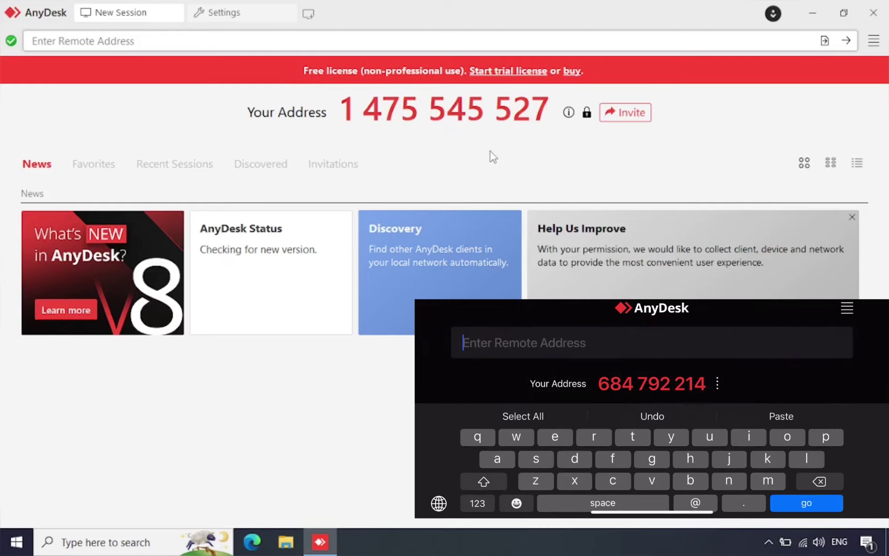
type("1")
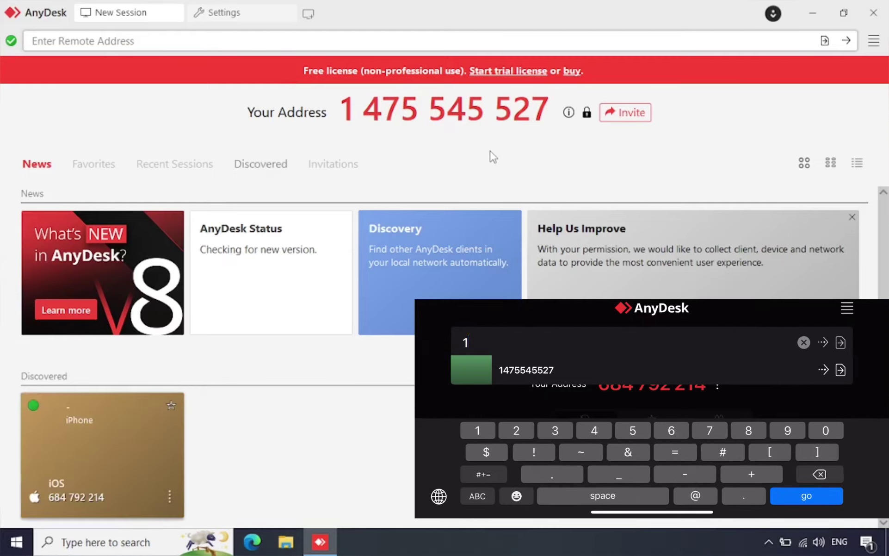
left_click(526, 370)
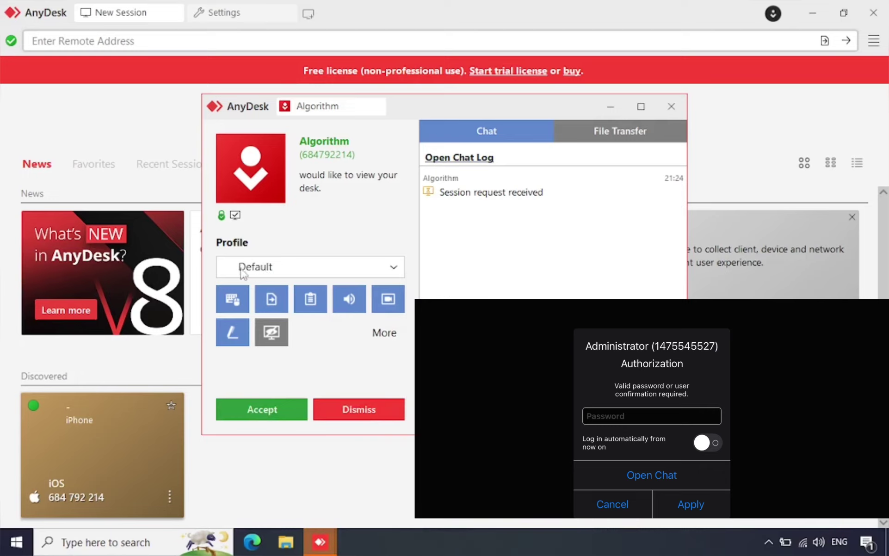
Accept the iPhone's session request under the Default profile and minimize the session window.
left_click(289, 267)
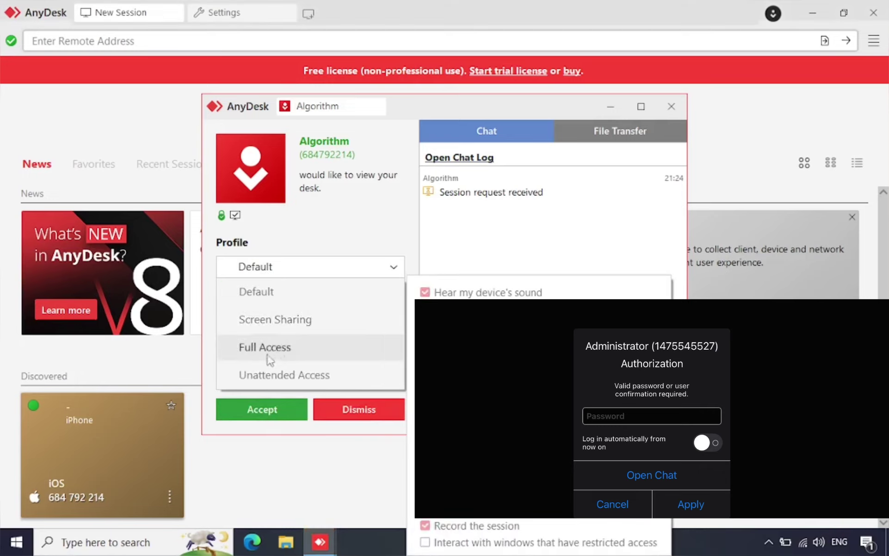
left_click(305, 235)
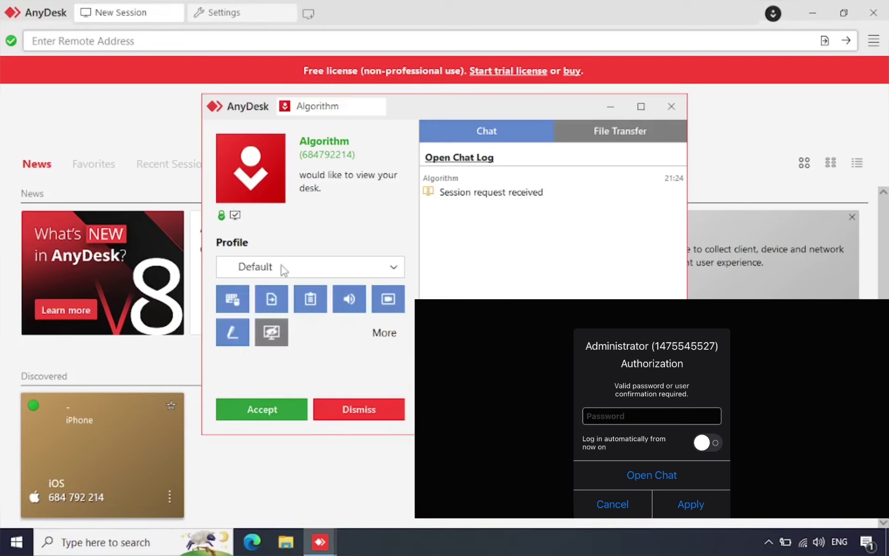
left_click(272, 416)
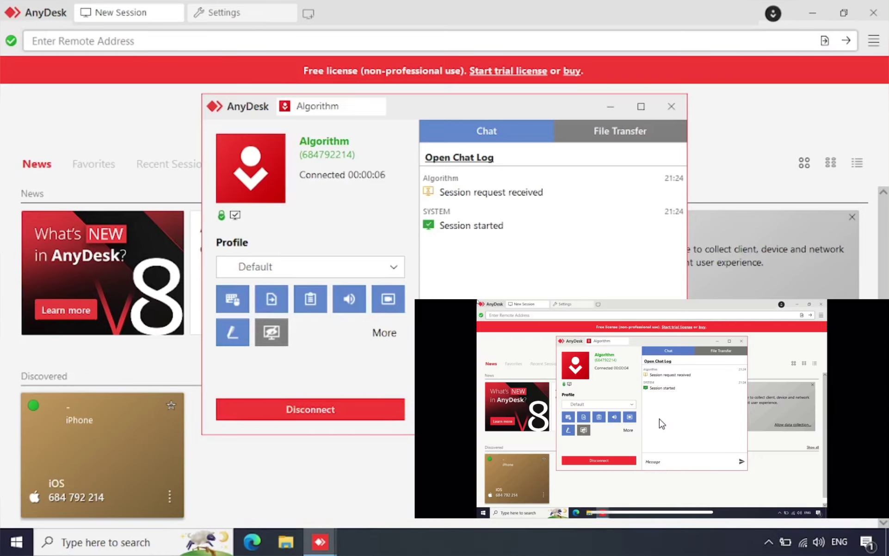
left_click(611, 106)
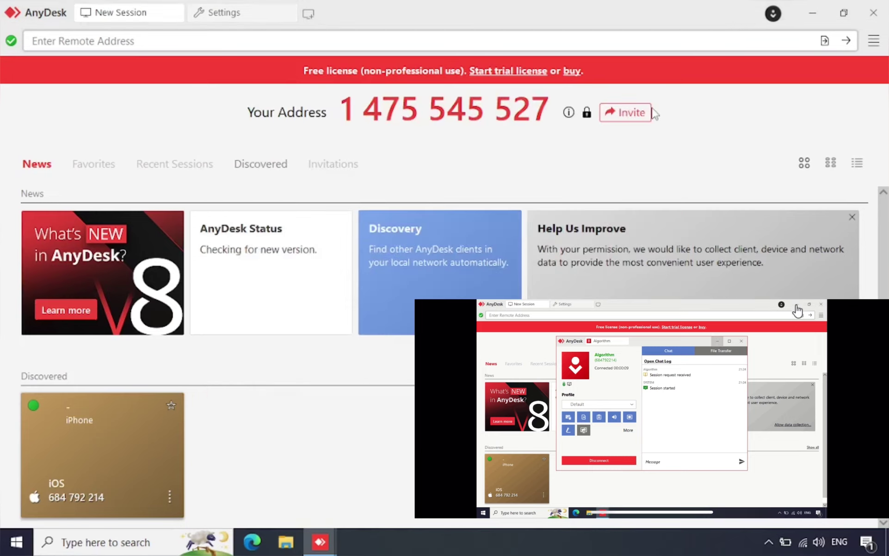
Minimize AnyDesk and refresh the Windows desktop through its right-click menu.
left_click(813, 10)
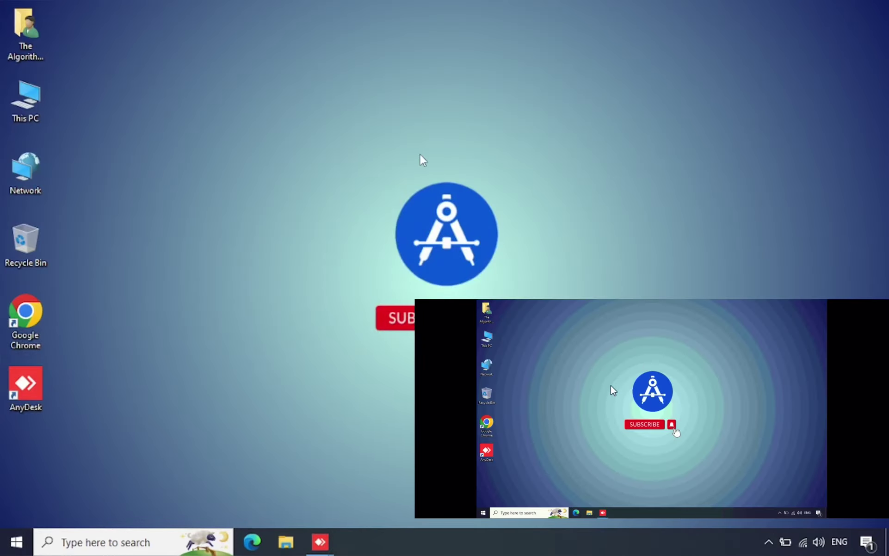
right_click(341, 218)
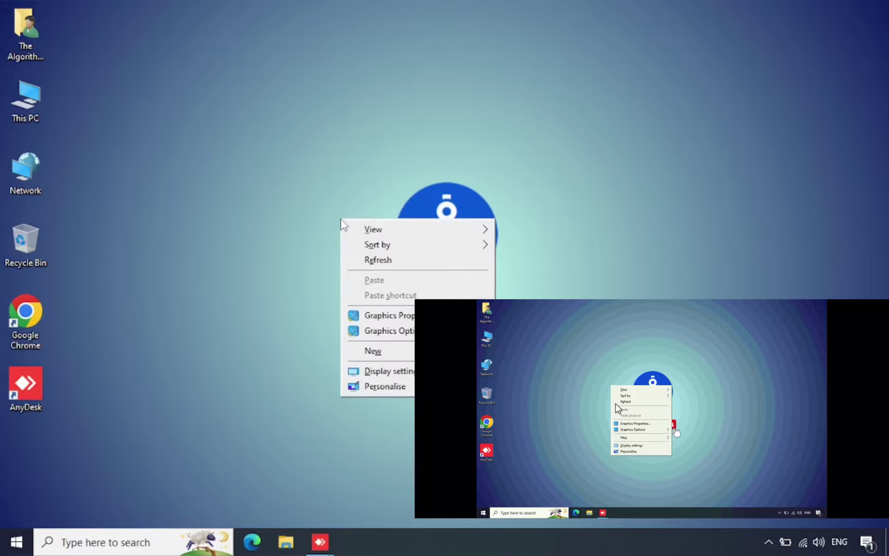
left_click(352, 264)
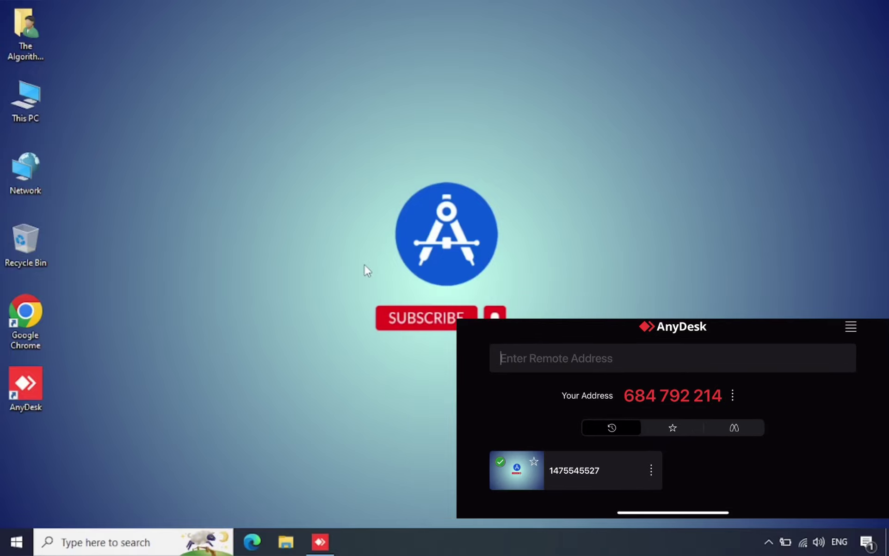
Restore the AnyDesk main window from its taskbar icon.
left_click(324, 544)
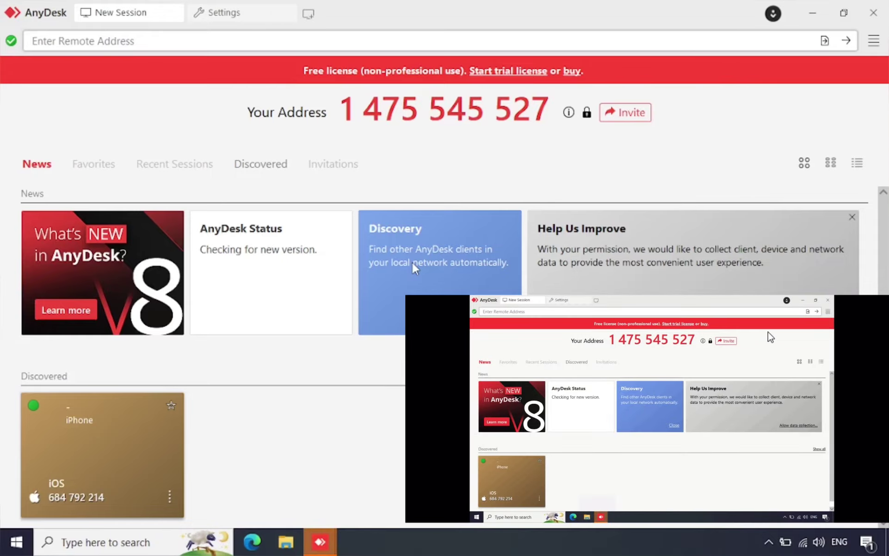
Minimize AnyDesk, refresh the Windows desktop from its context menu, and open This PC.
left_click(808, 10)
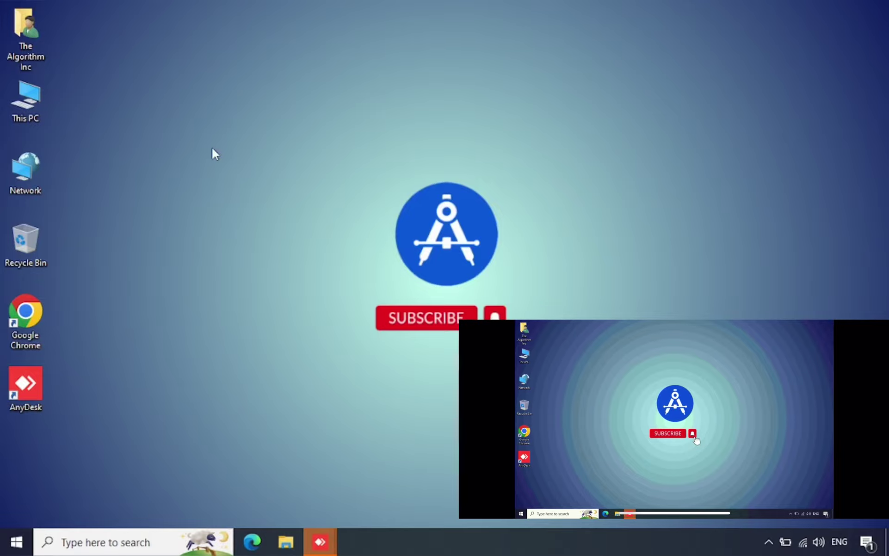
right_click(548, 169)
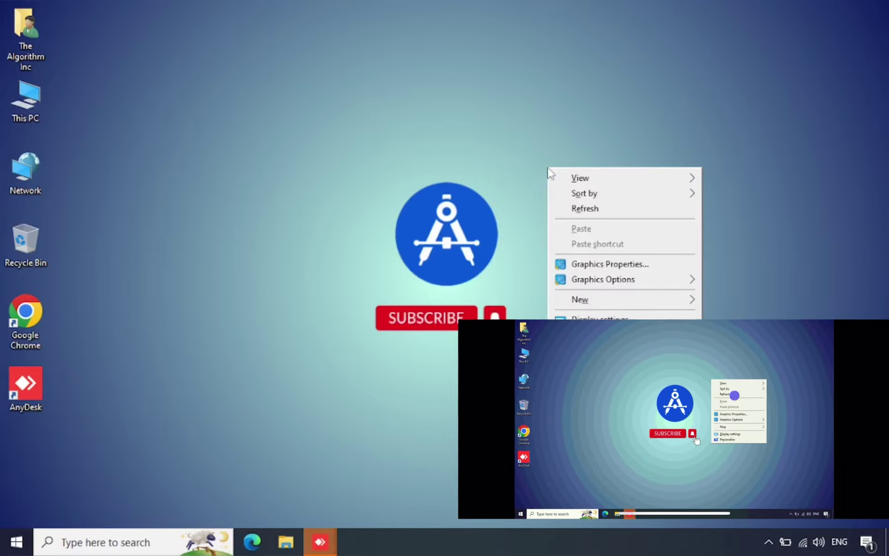
left_click(612, 211)
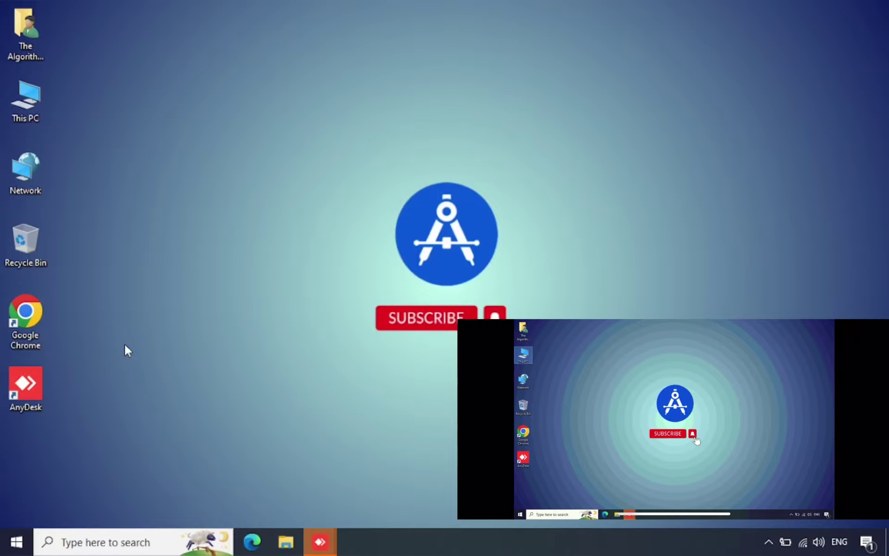
double_click(37, 98)
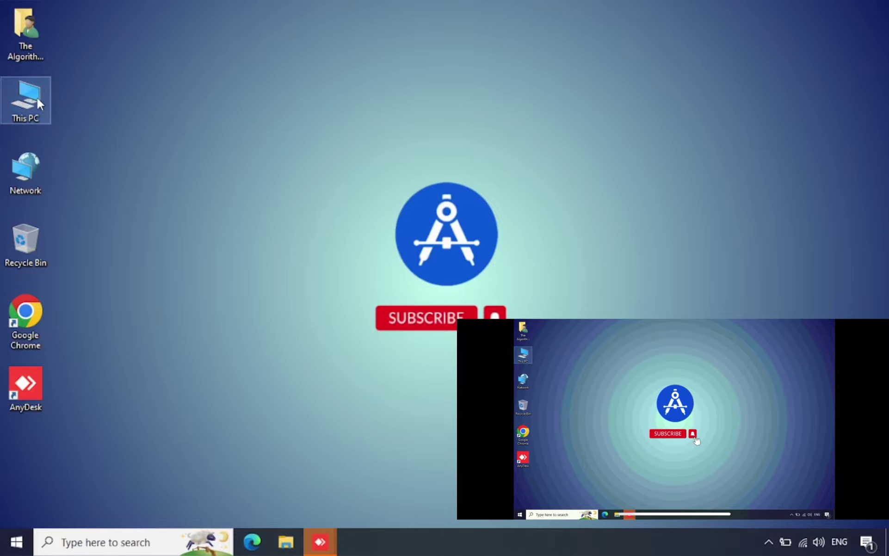